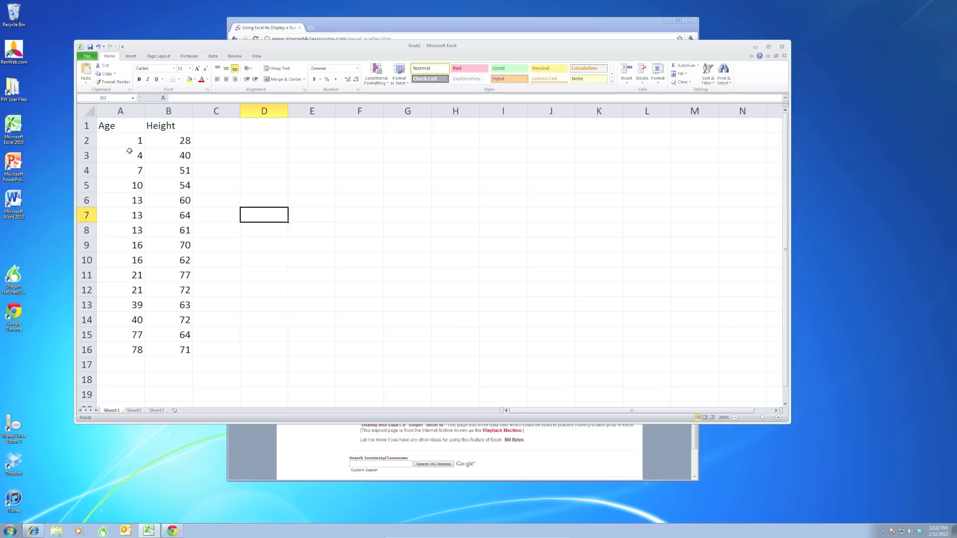
Step: Minimize the Chrome window so only the Age and Height workbook is visible
click(667, 21)
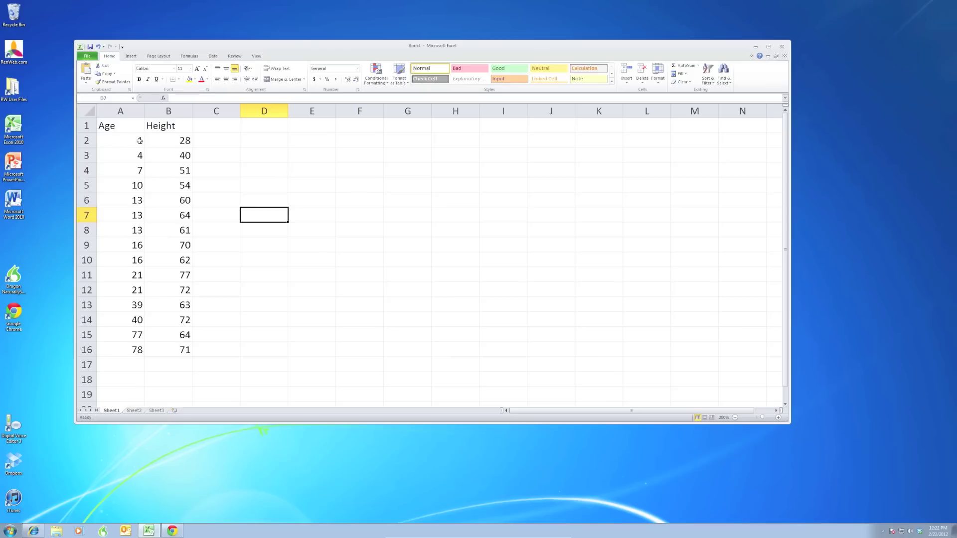
Step: Change header A1 to 'Age (Years)' and auto-fit column A
click(125, 130)
double_click(124, 129)
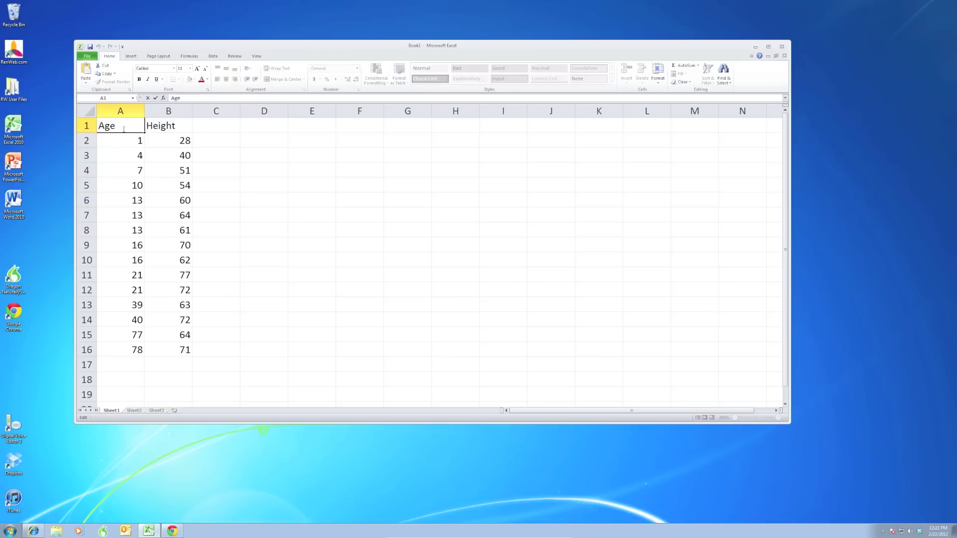
text((Years))
click(238, 175)
double_click(144, 111)
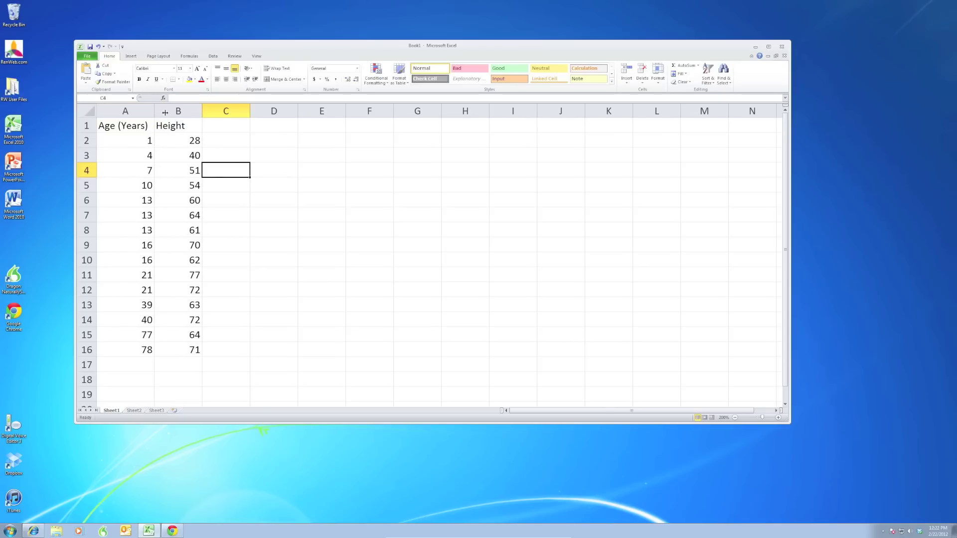
Step: Change header B1 to 'Height (in.)', widen column B, and select A1:B16
click(187, 124)
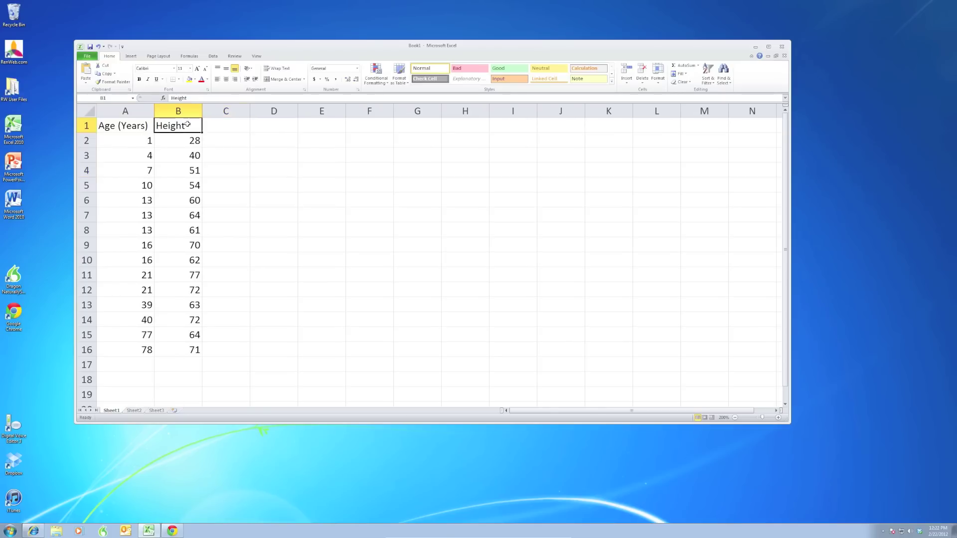
click(205, 98)
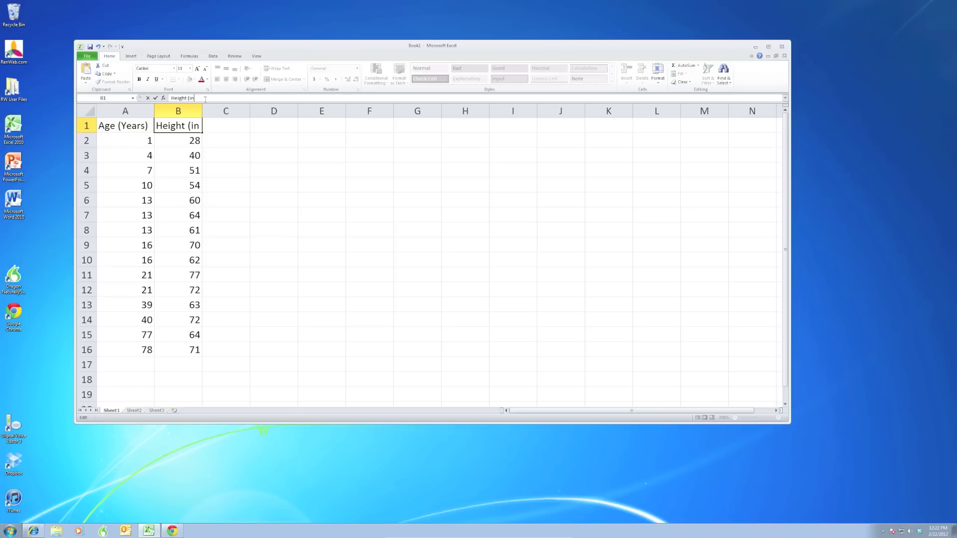
text((in.))
click(234, 181)
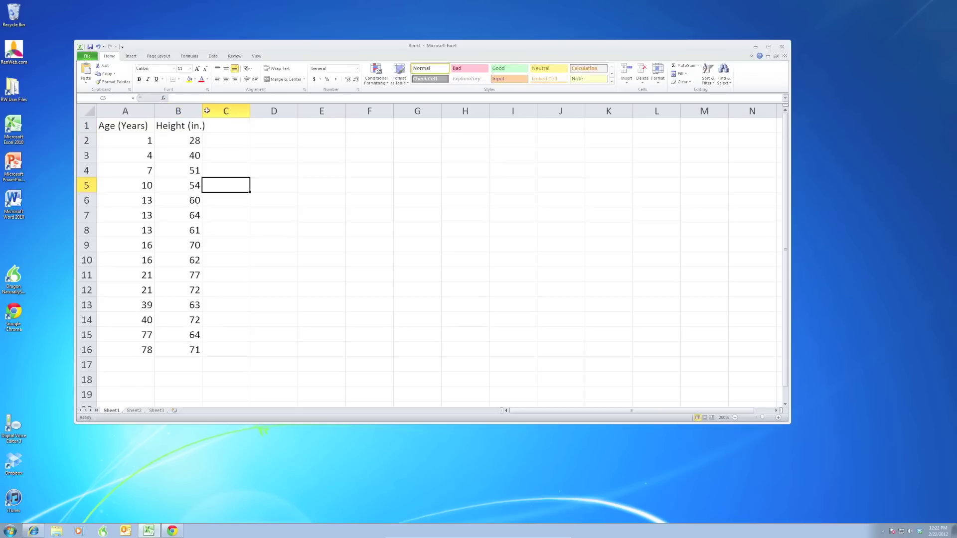
drag(202, 105, 211, 105)
click(284, 167)
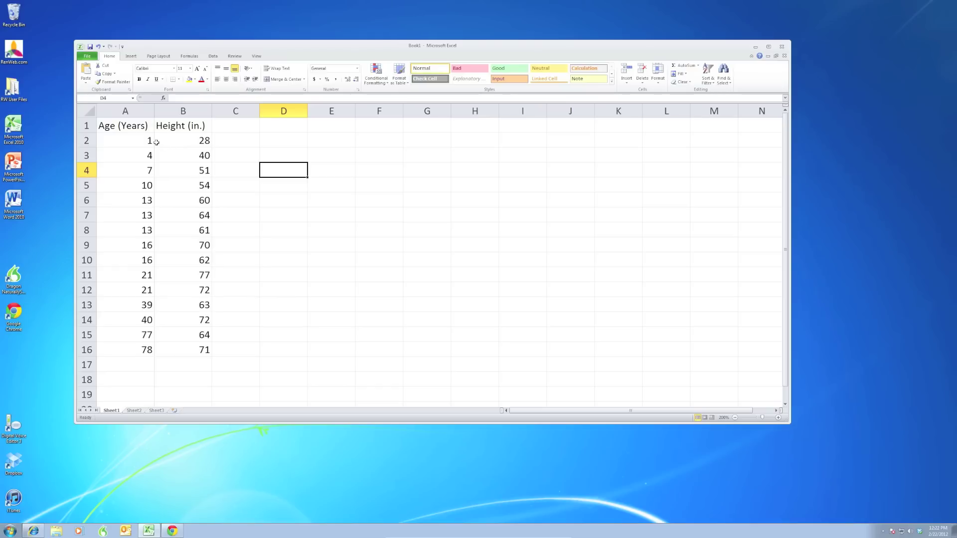
drag(133, 126, 193, 353)
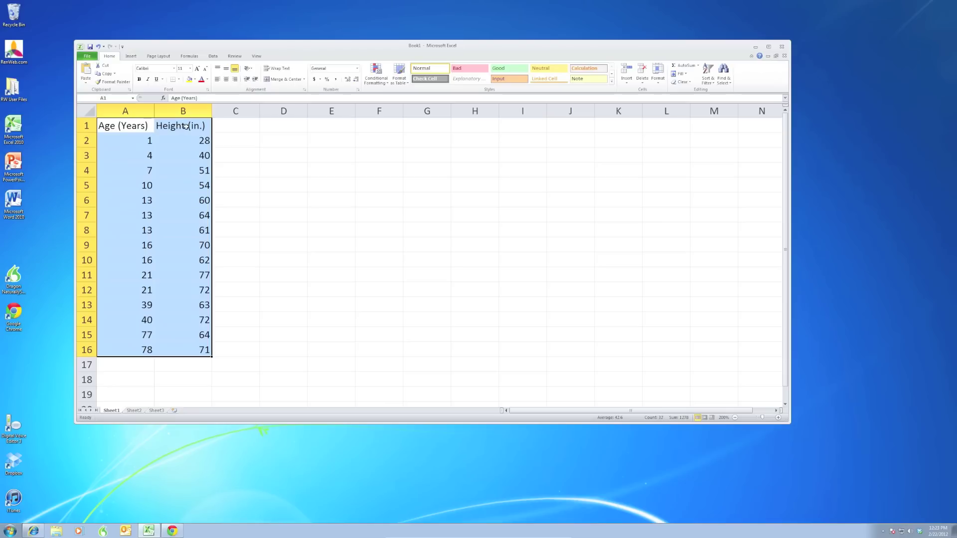
Step: Insert a markers-only XY scatter chart of the A1:B16 age and height data
click(131, 56)
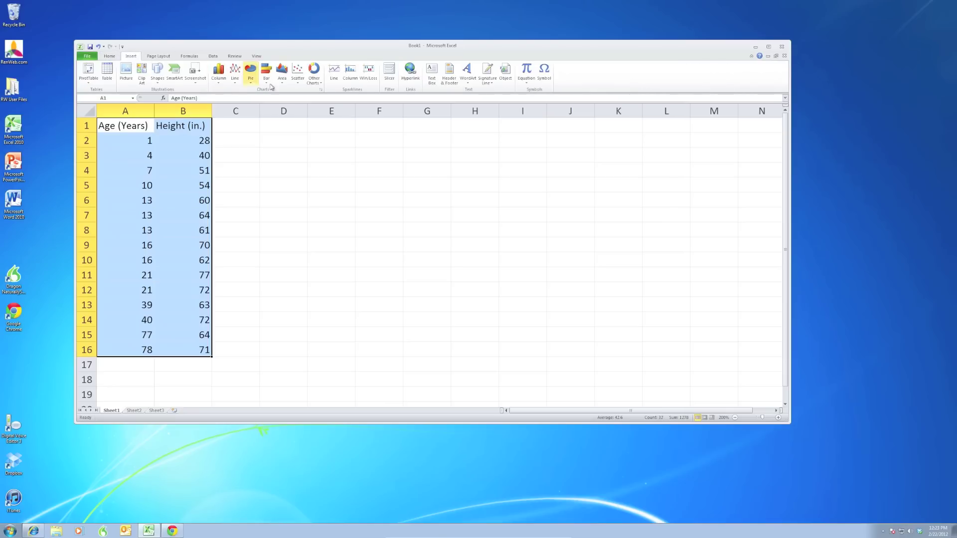
click(322, 91)
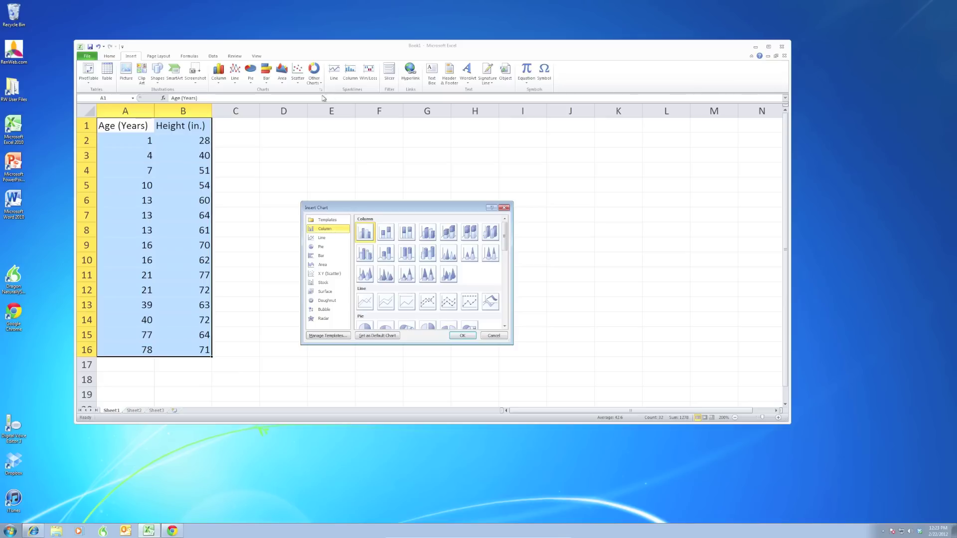
click(328, 275)
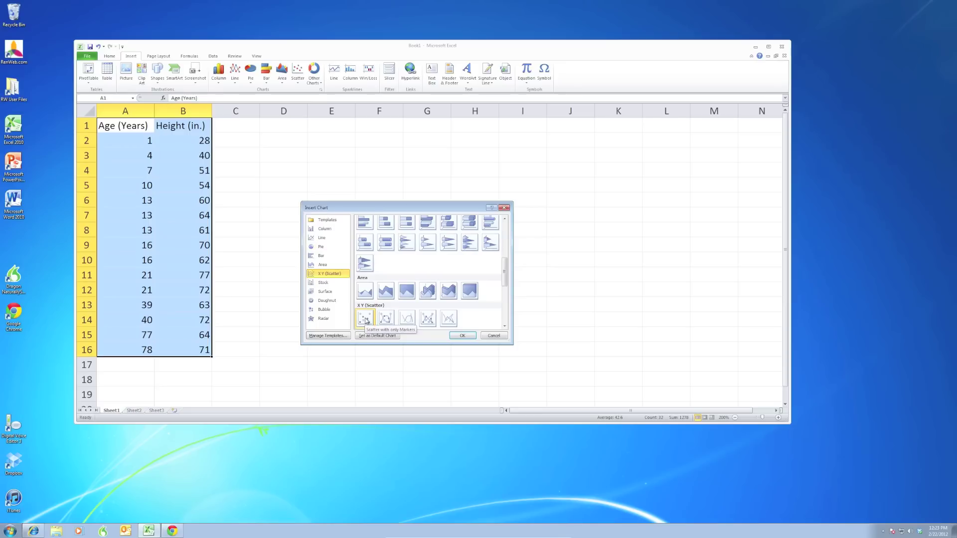
click(461, 337)
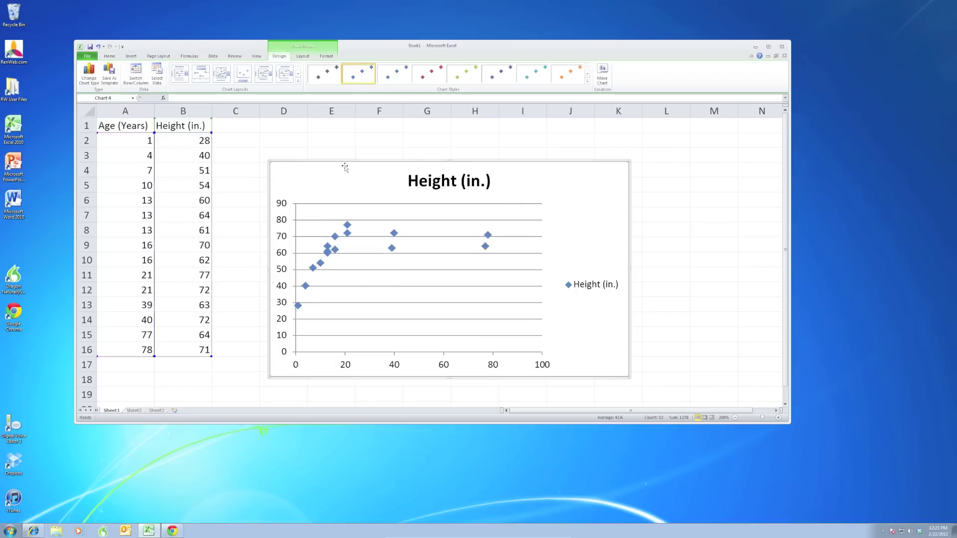
Step: Add a linear trendline and display its equation, y = 0.2674x + 54.021, on the chart
click(303, 56)
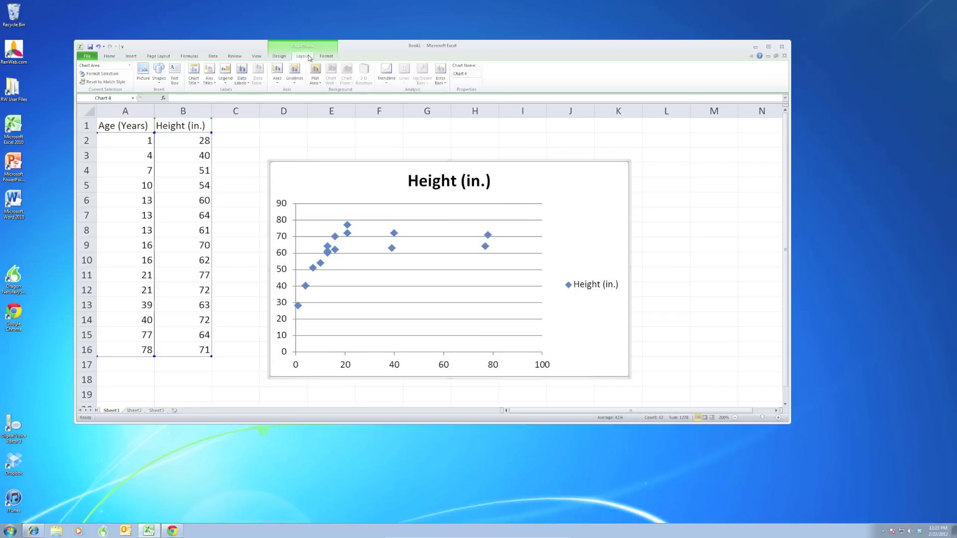
click(387, 80)
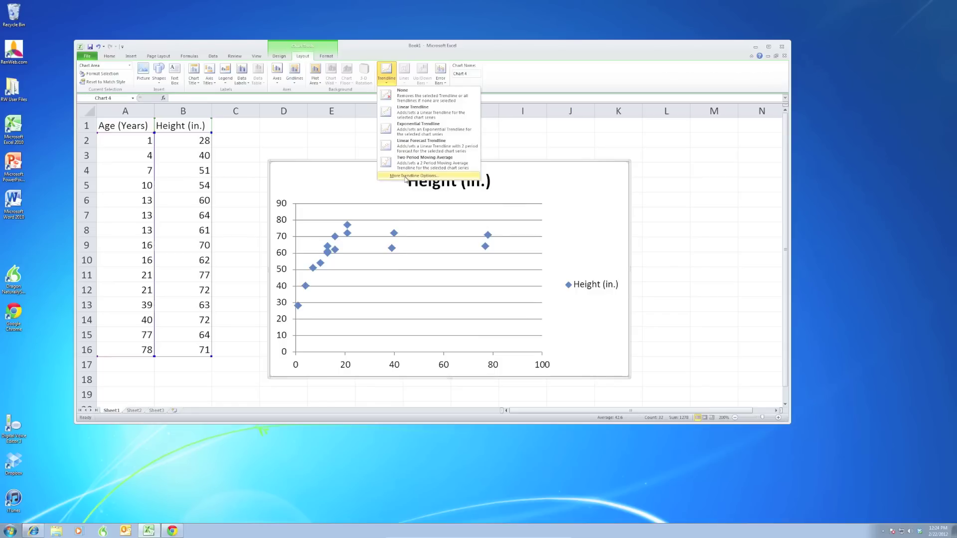
click(405, 176)
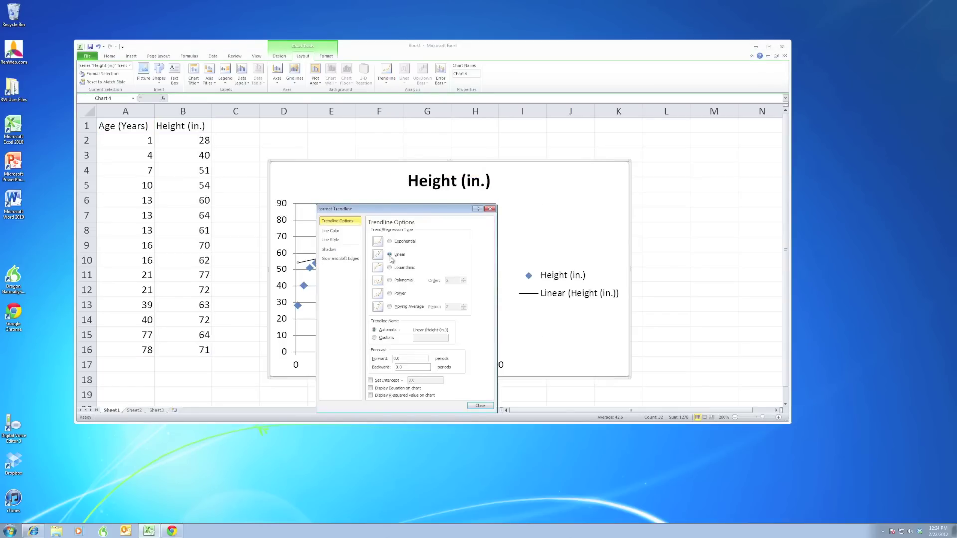
drag(416, 209, 522, 146)
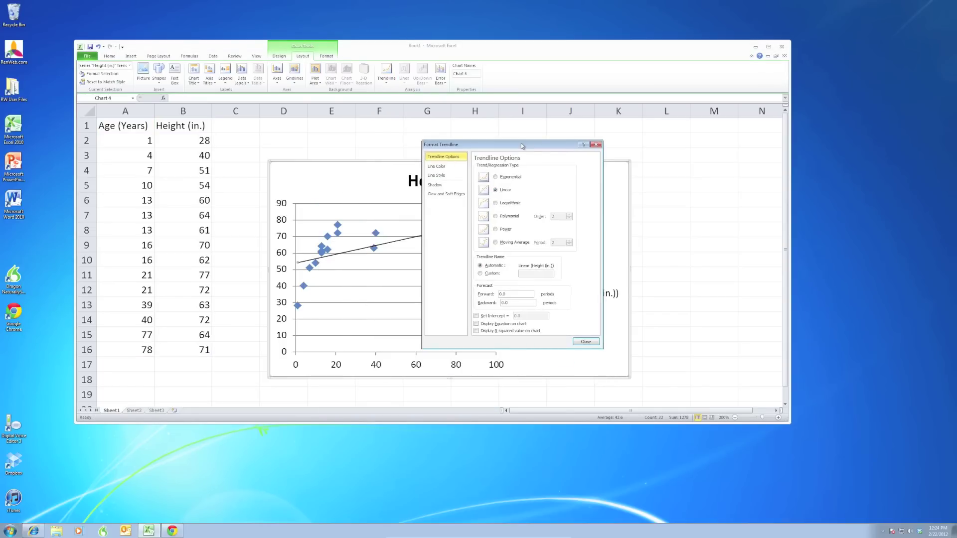
click(477, 324)
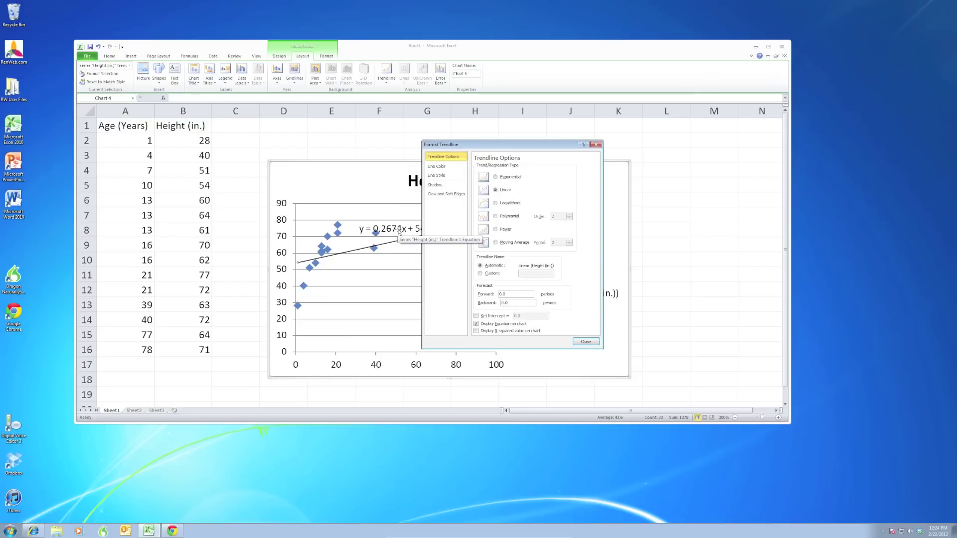
Step: Close Format Trendline and drag the equation label to the chart's upper right, above the legend
click(584, 342)
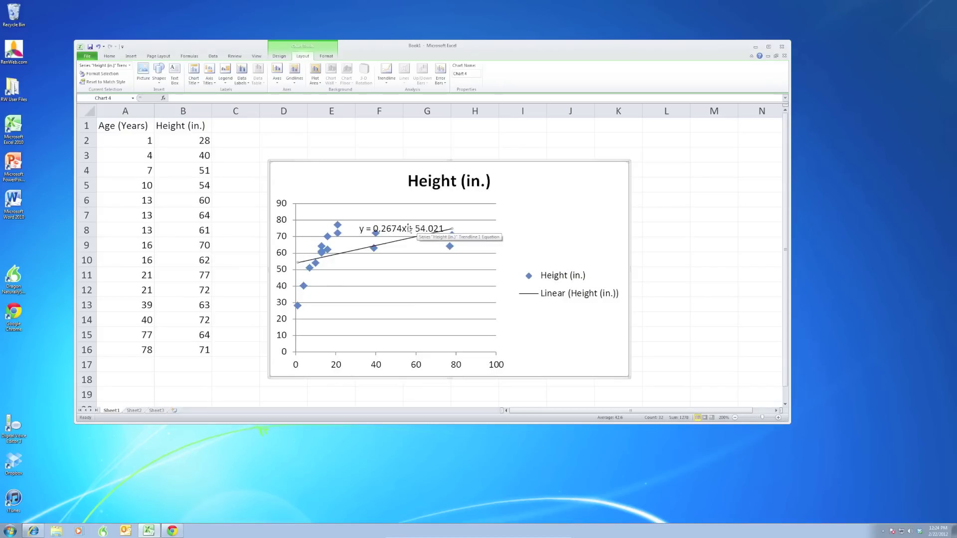
click(408, 228)
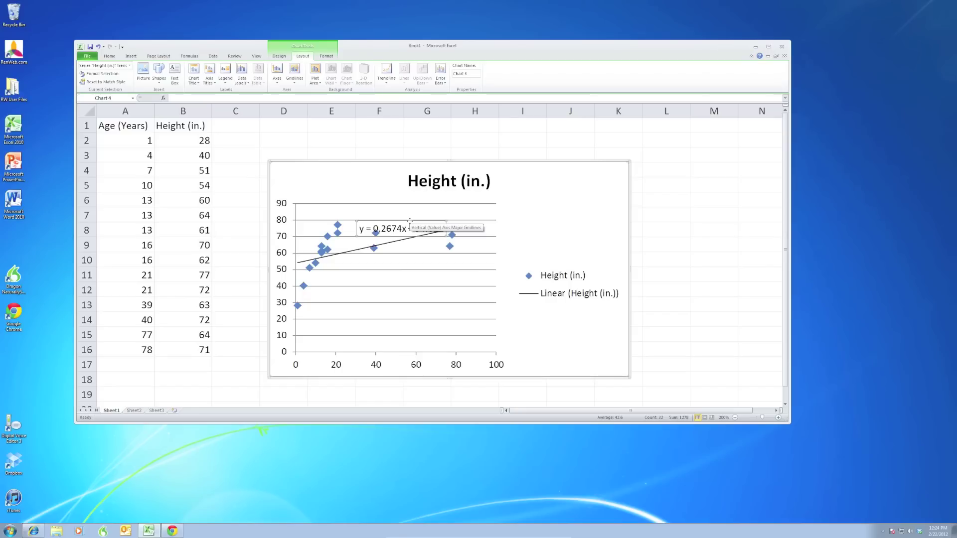
drag(409, 221, 574, 201)
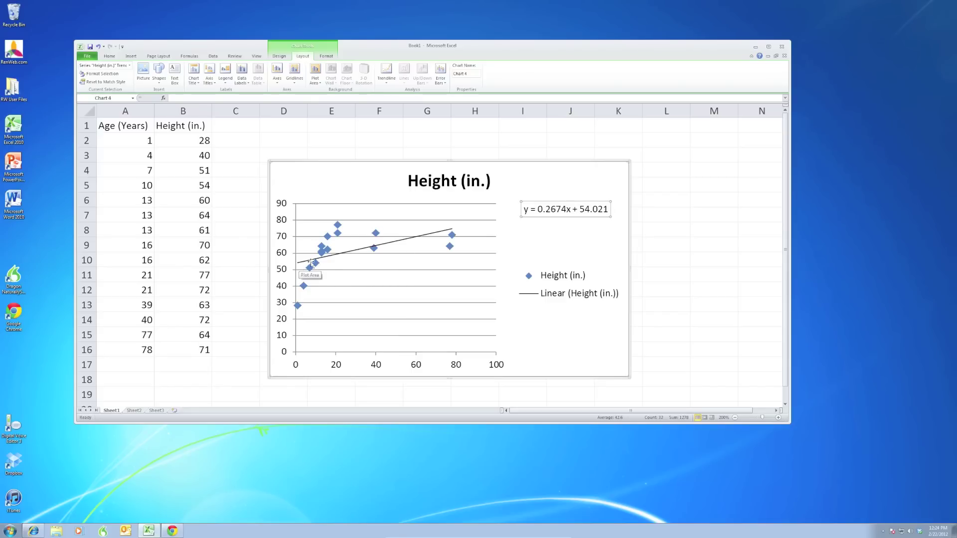
mouse_move(448, 238)
Step: Retitle the chart above the plot as 'Age and Height'
click(197, 80)
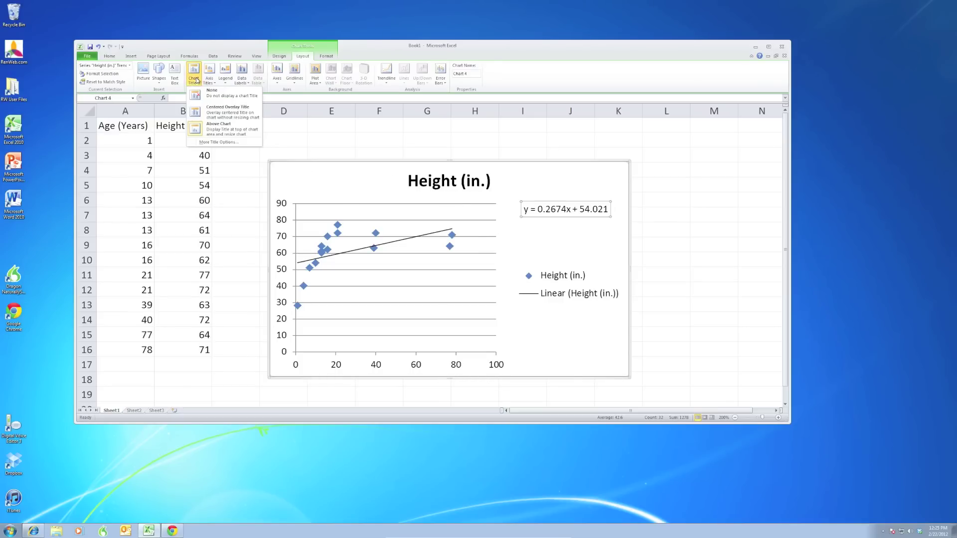
click(220, 133)
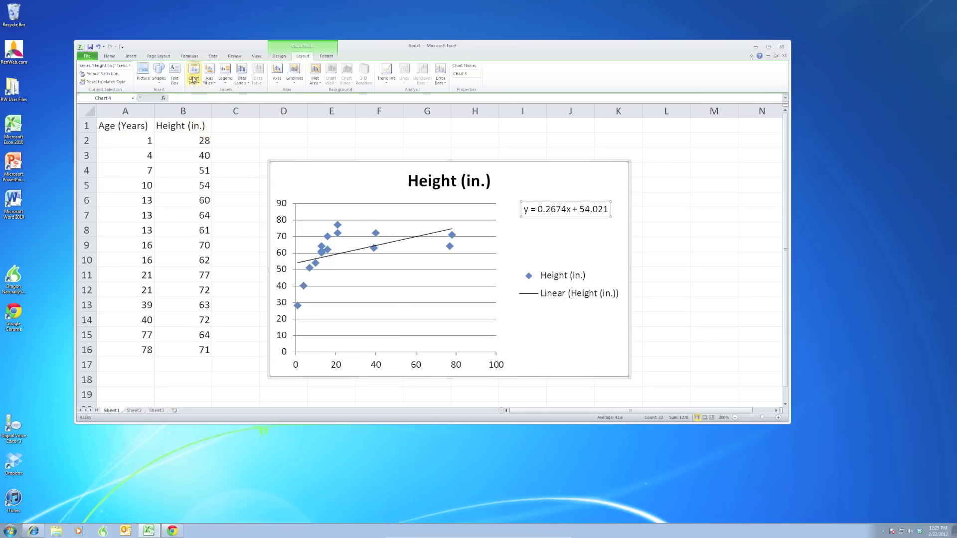
click(461, 181)
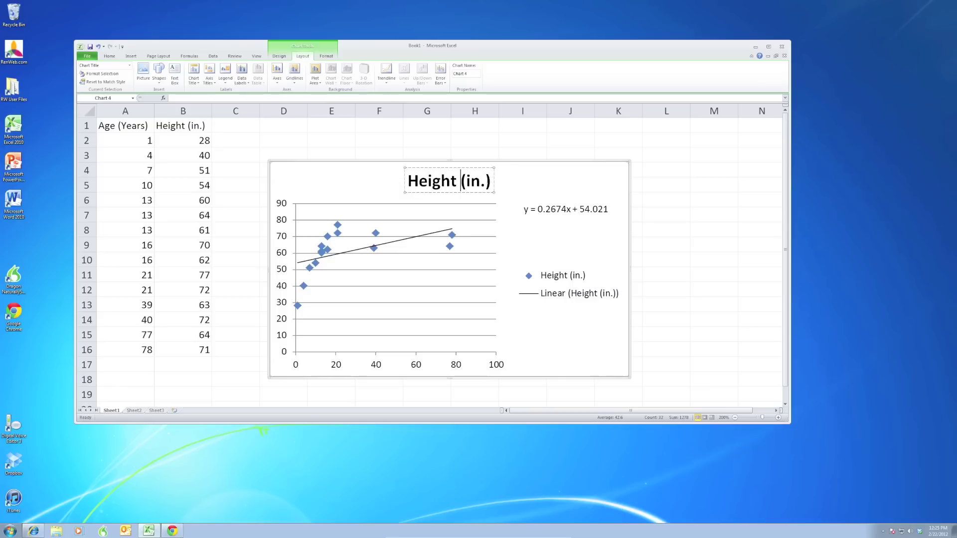
drag(493, 182, 407, 181)
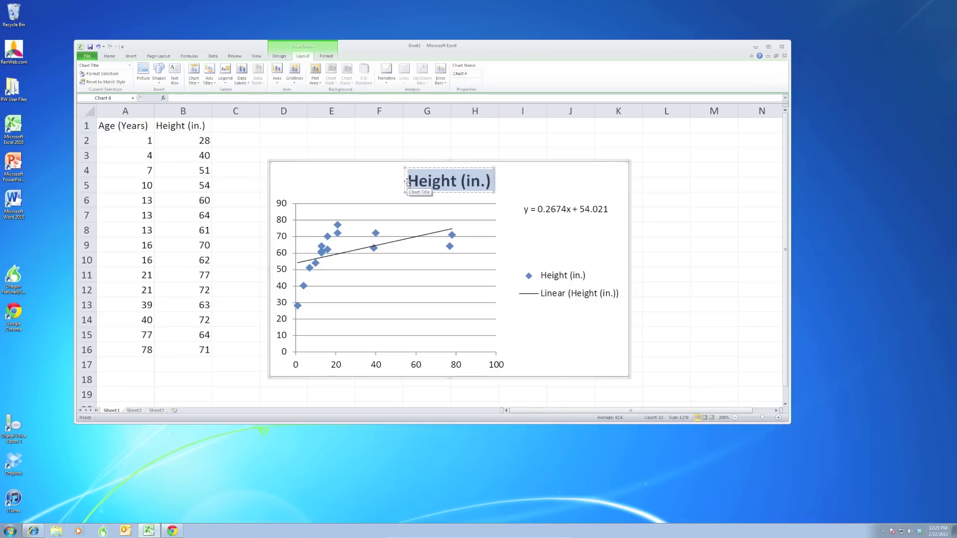
text(Age and )
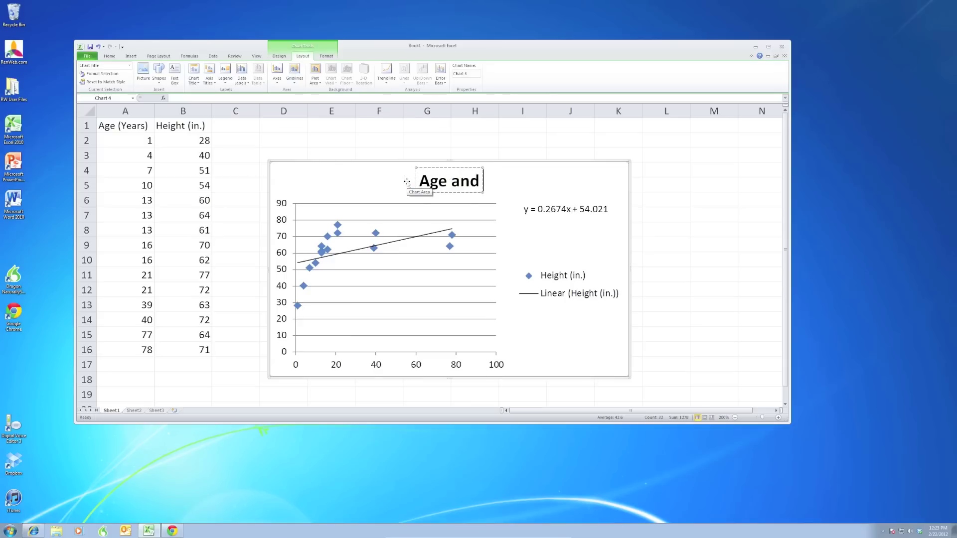
text(Height)
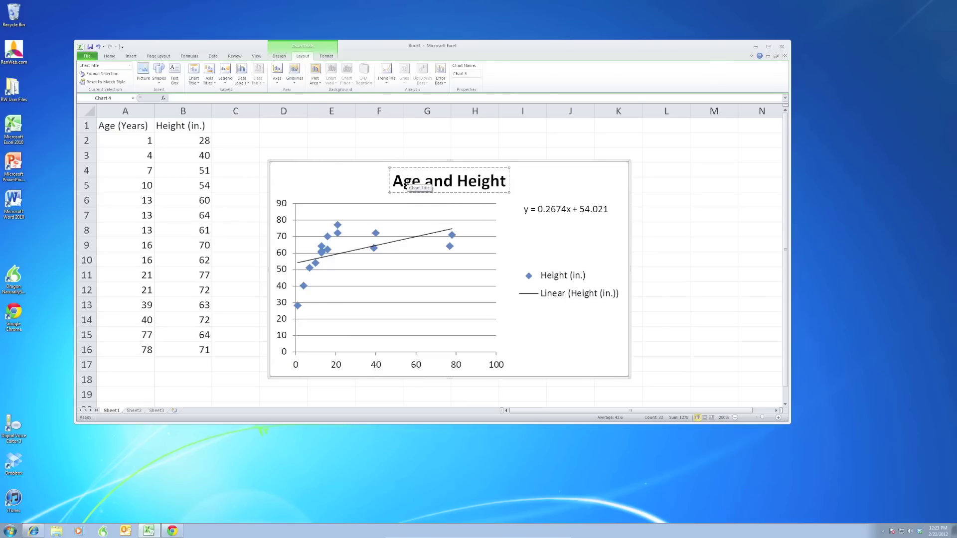
click(337, 177)
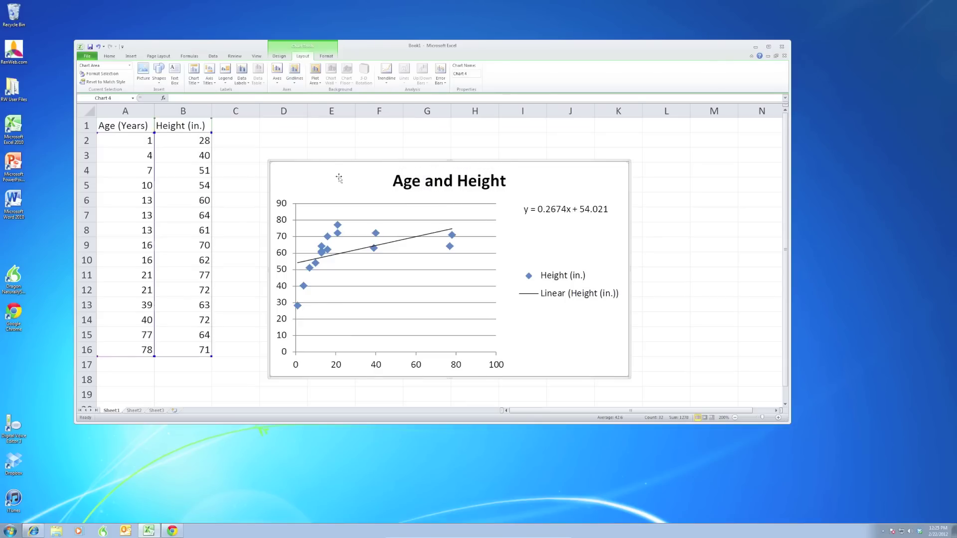
Step: Add a title below the horizontal axis and a rotated vertical axis title
click(209, 80)
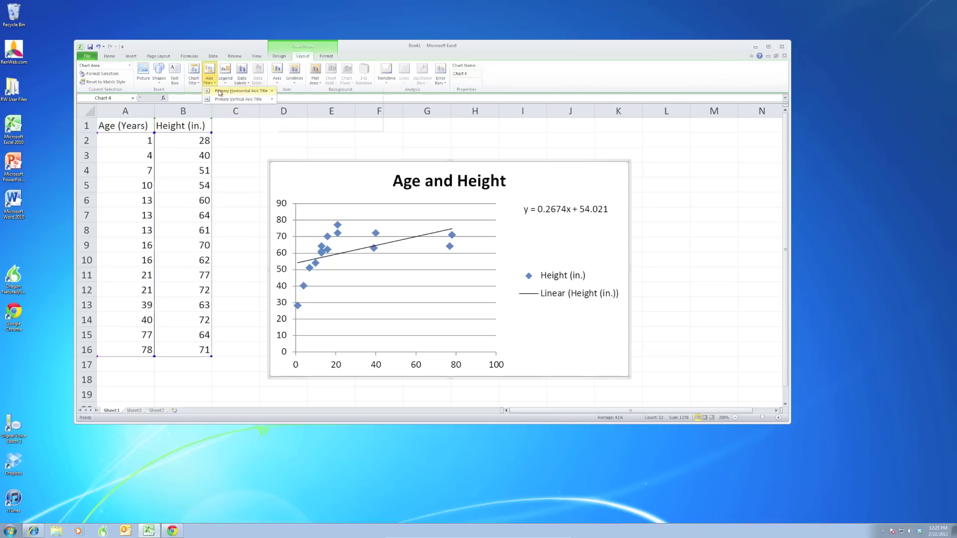
mouse_move(234, 91)
click(306, 117)
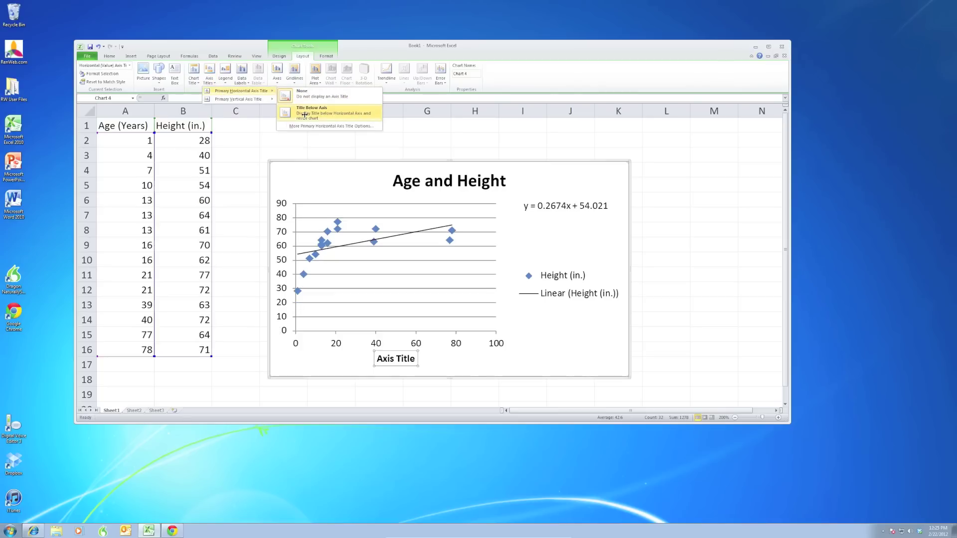
click(205, 80)
mouse_move(226, 100)
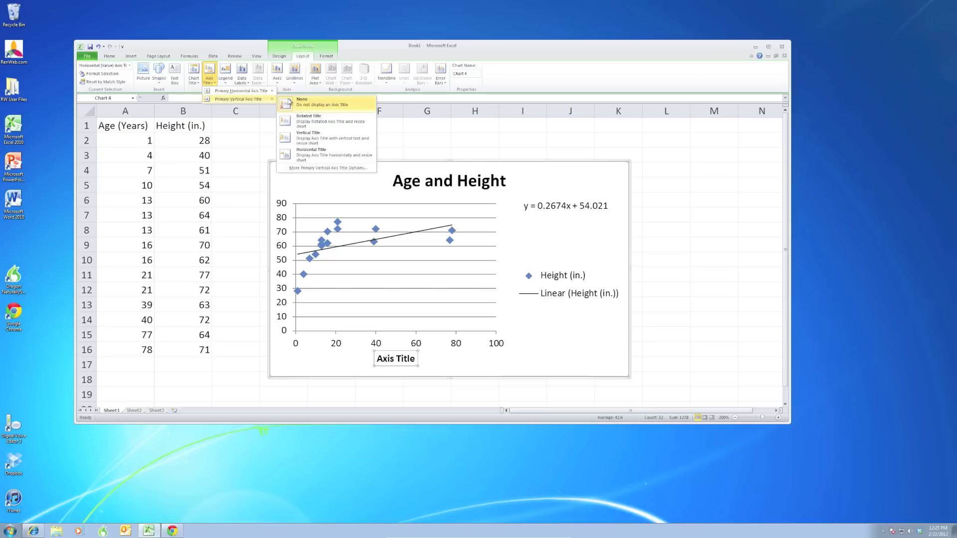
click(318, 122)
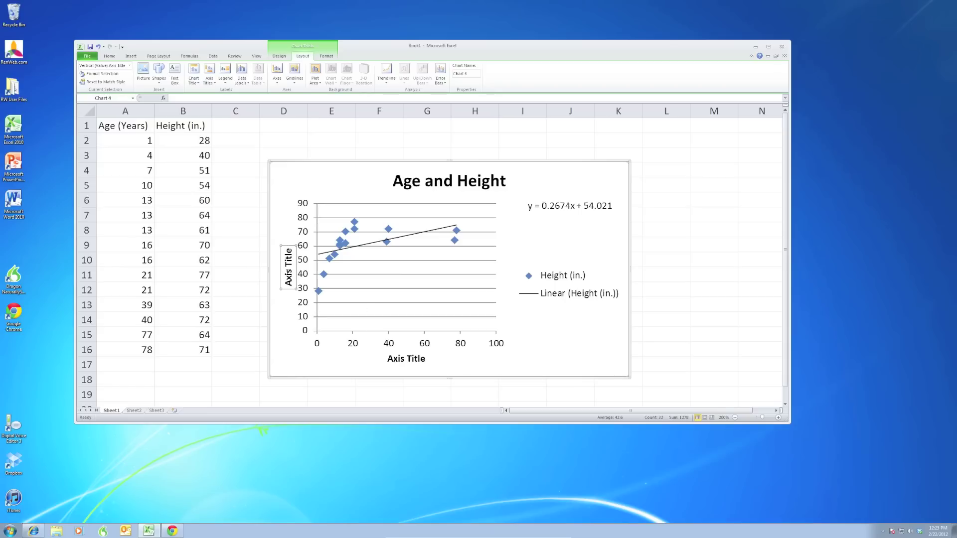
Step: Set the vertical axis title to 'Age (Years)' and the horizontal one to 'Height (in.)'
double_click(288, 276)
click(288, 276)
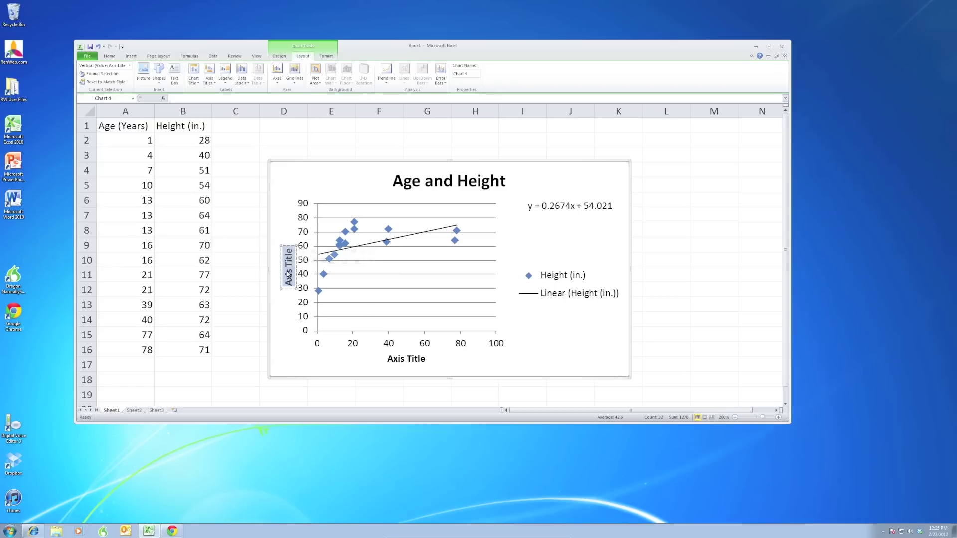
text(Age (Yea)
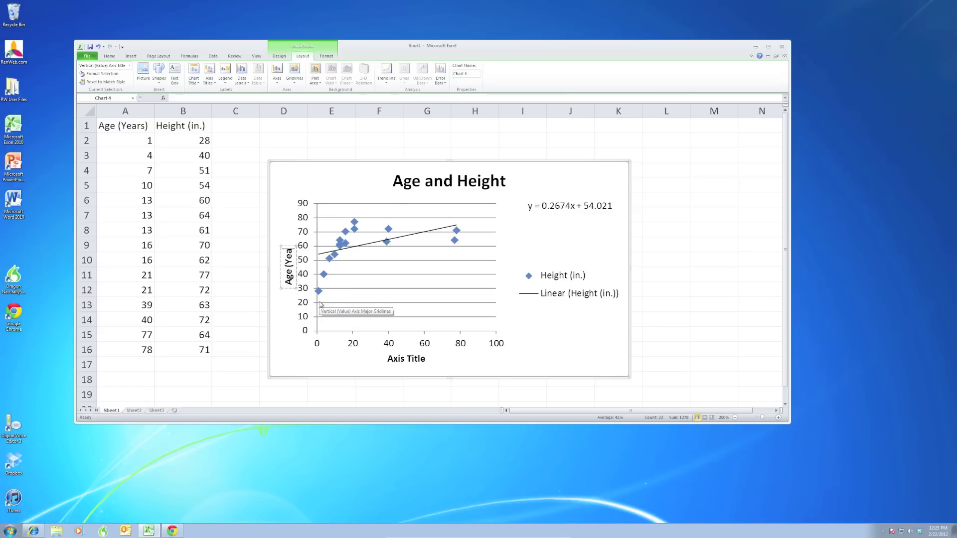
text(rs))
click(394, 358)
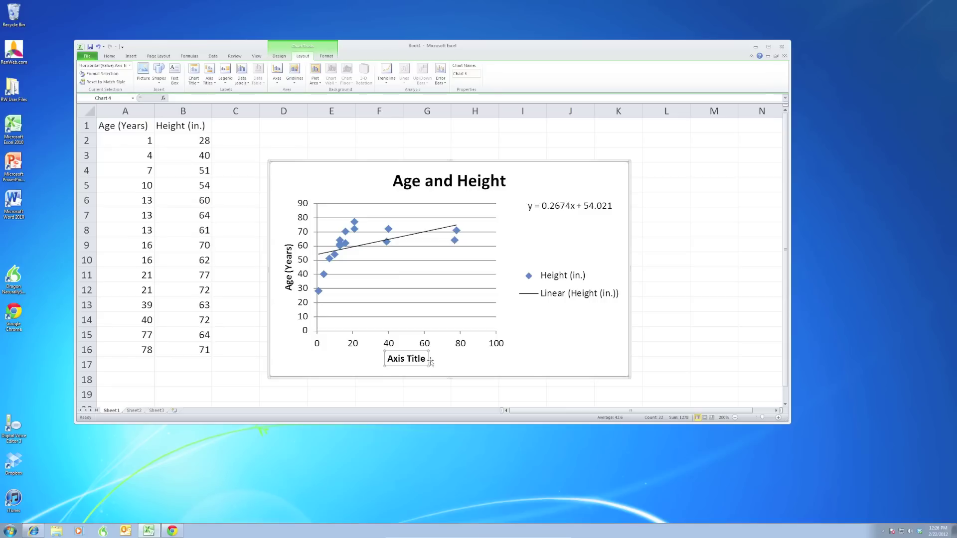
click(416, 359)
drag(421, 360, 387, 360)
text(Height)
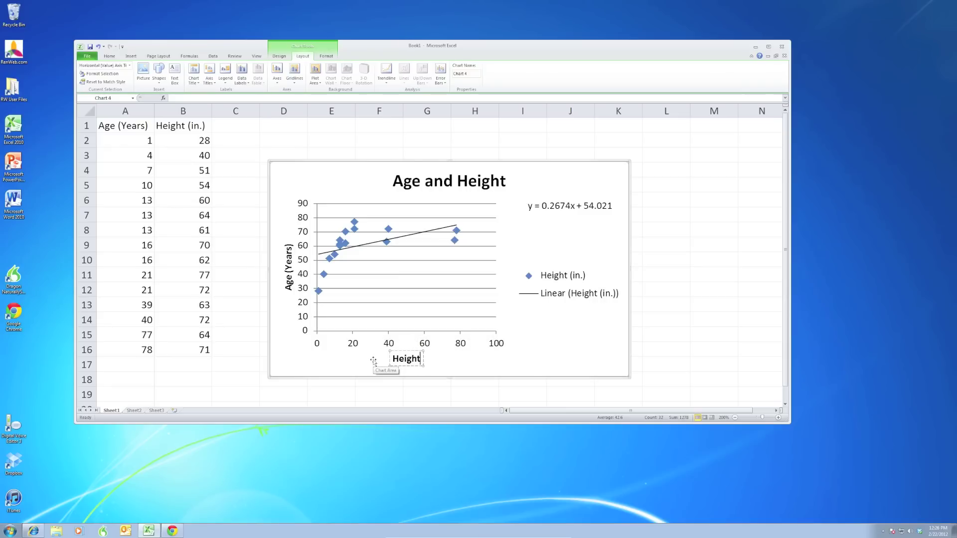
text( (in.))
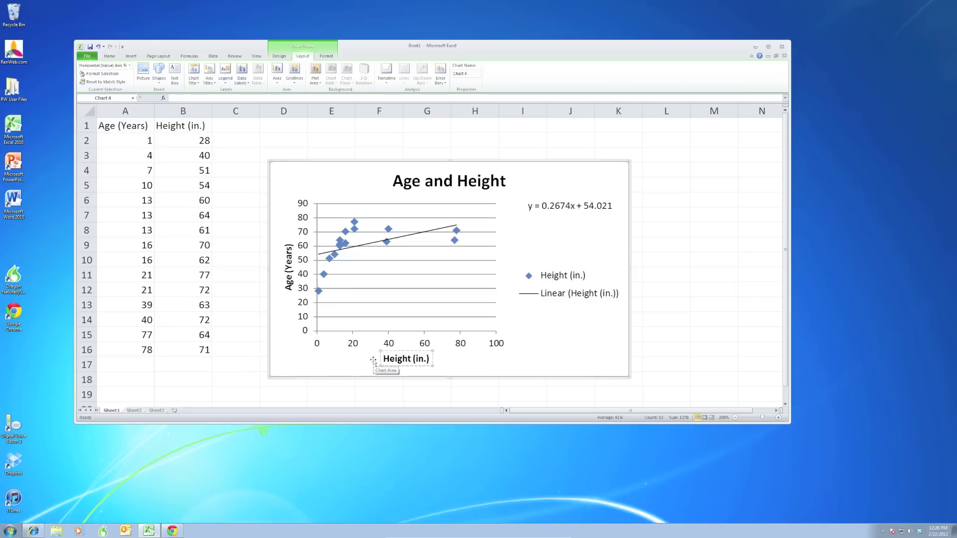
Step: Review the Legend placement options without changing them, then open the Data Labels options
click(373, 202)
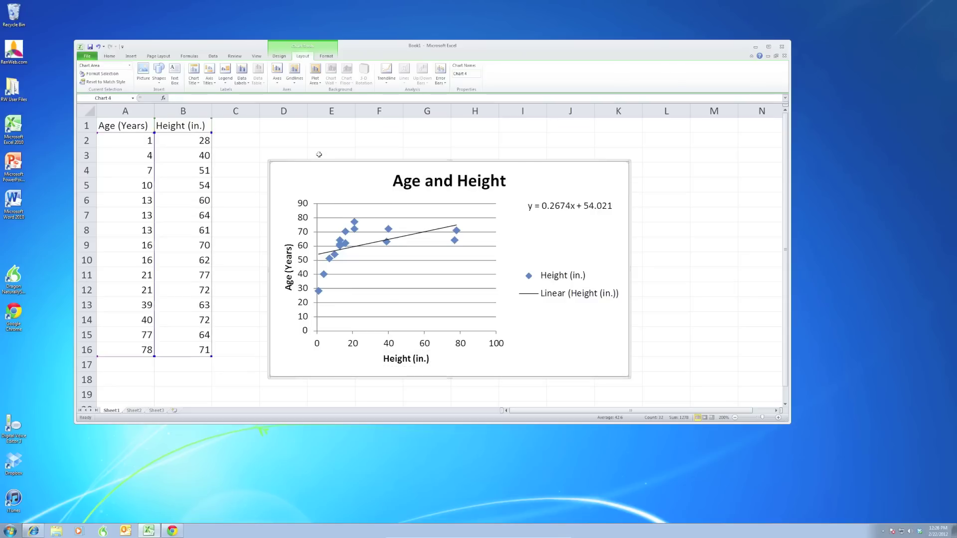
click(223, 77)
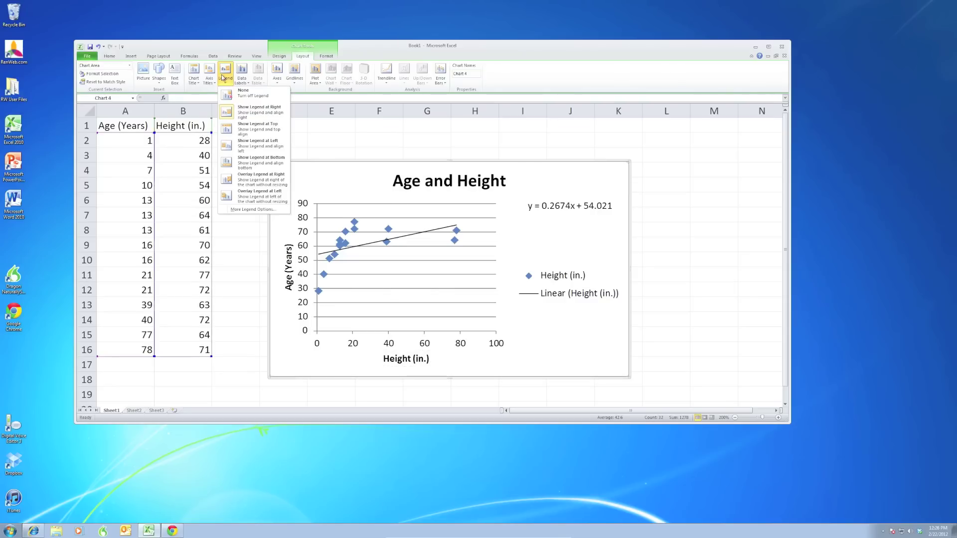
click(549, 277)
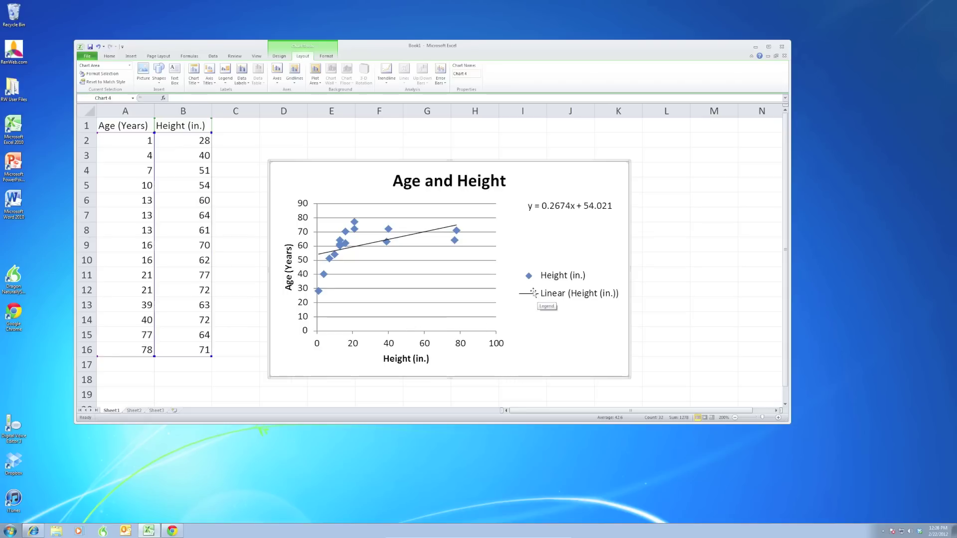
click(225, 74)
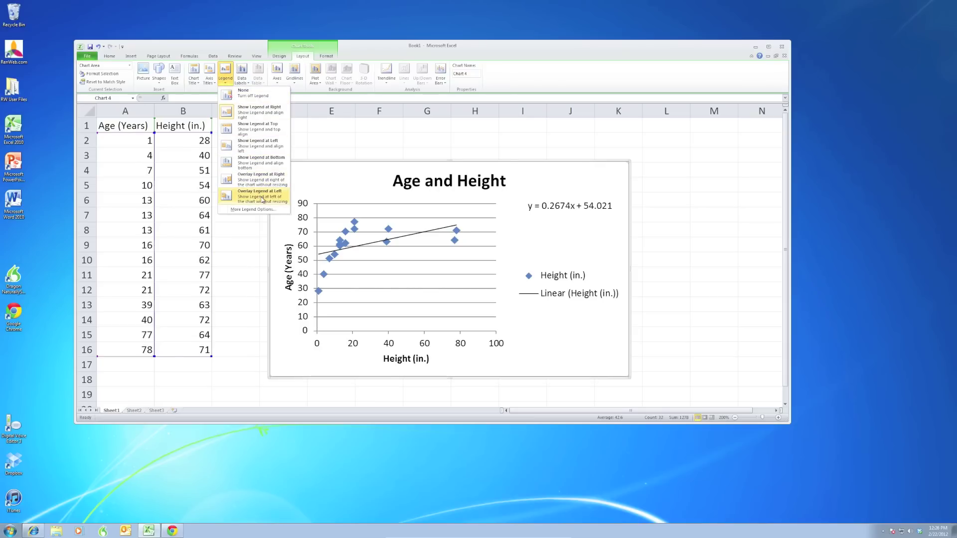
click(241, 72)
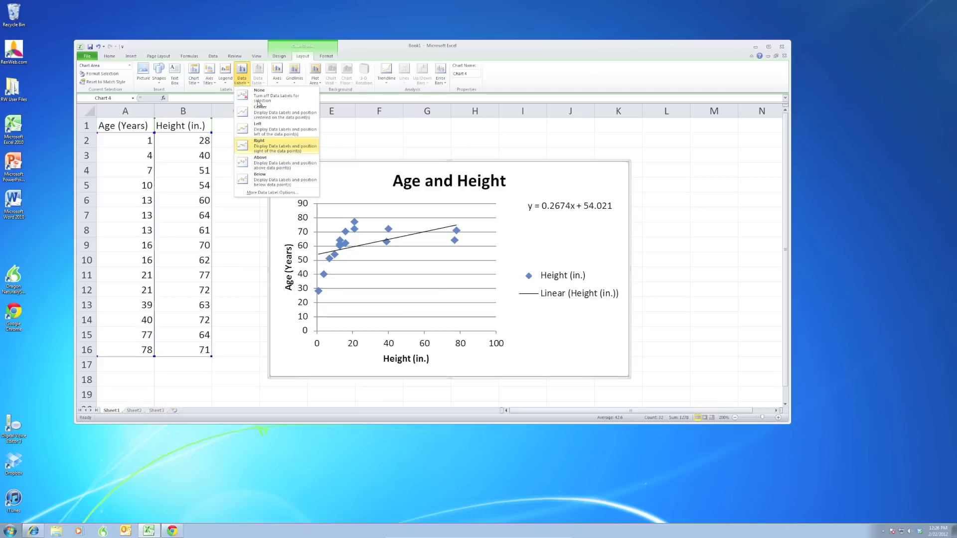
Step: Try minor horizontal gridlines, revert to major only, and add major vertical gridlines
click(282, 71)
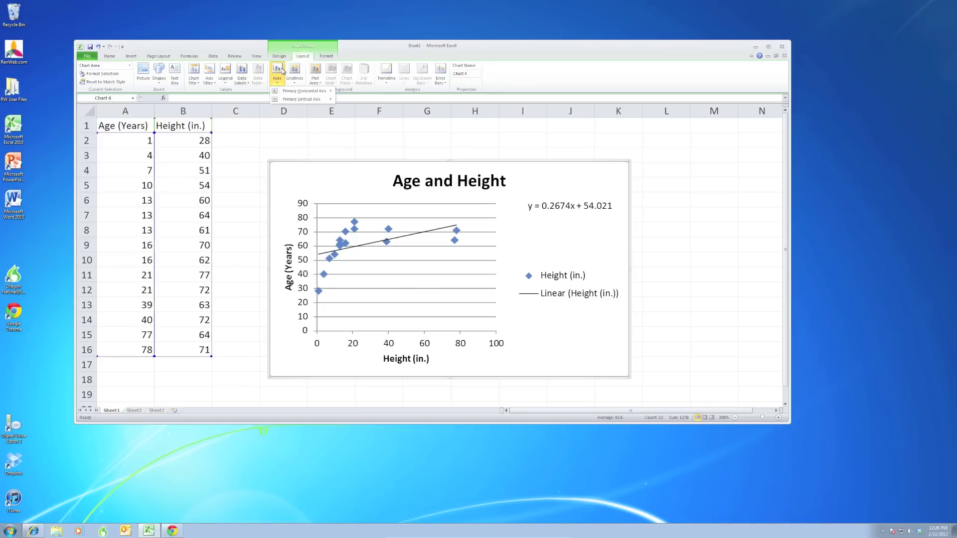
click(295, 70)
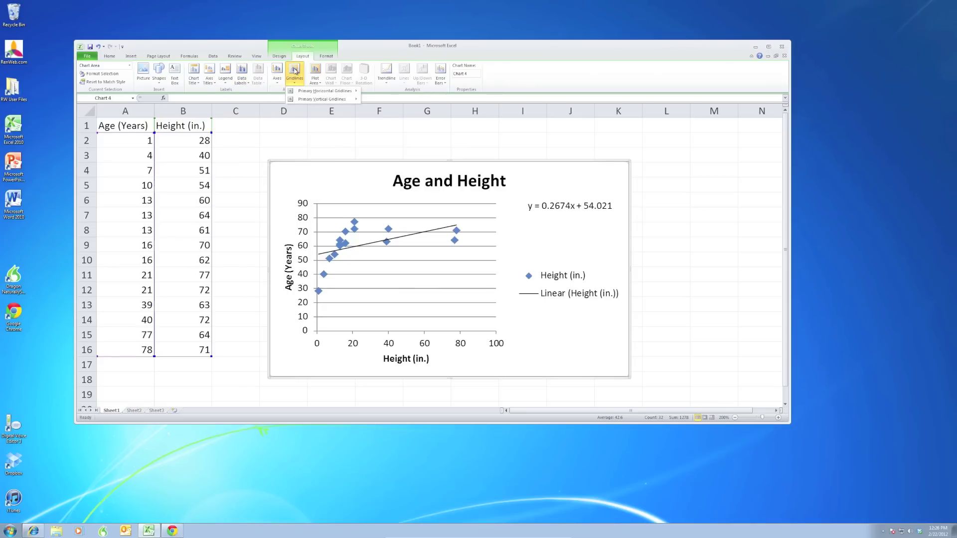
mouse_move(301, 93)
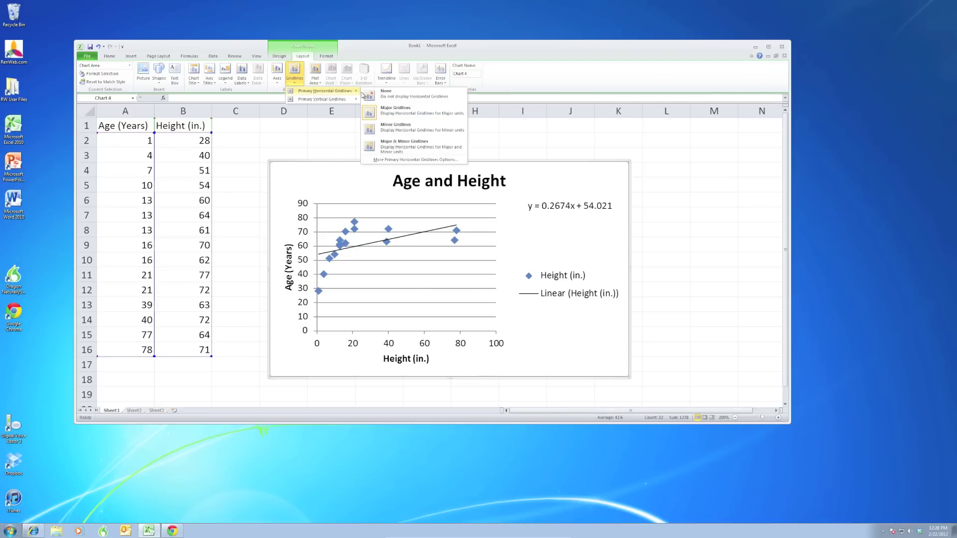
click(393, 131)
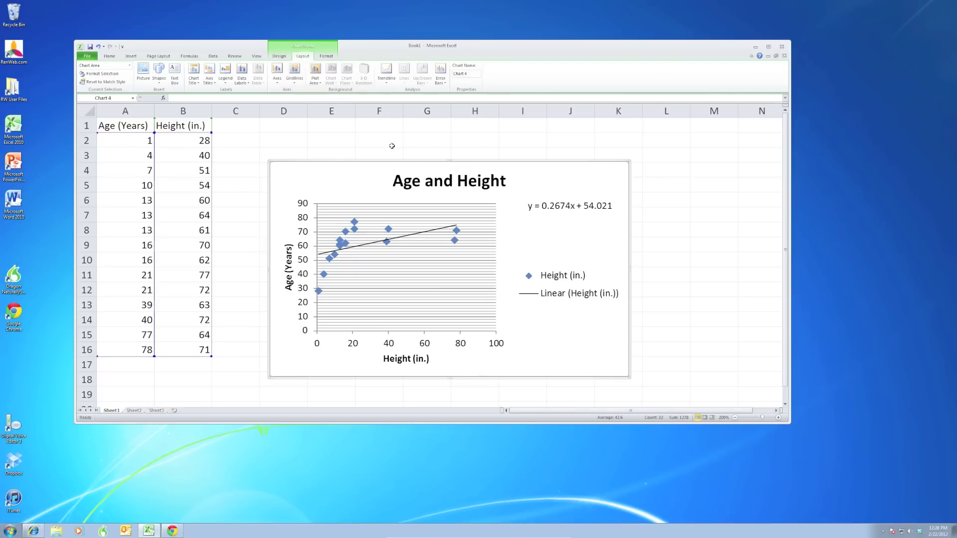
click(297, 75)
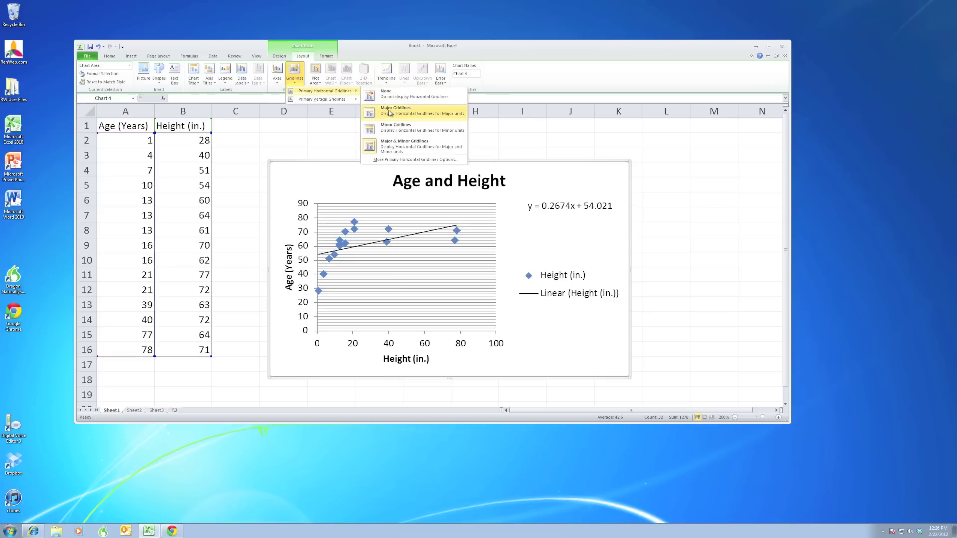
click(390, 114)
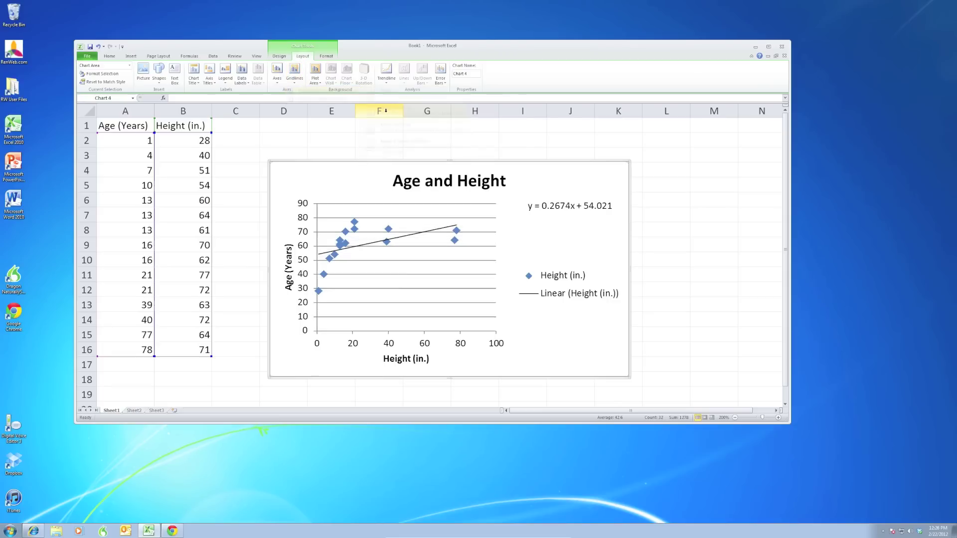
click(294, 74)
mouse_move(312, 102)
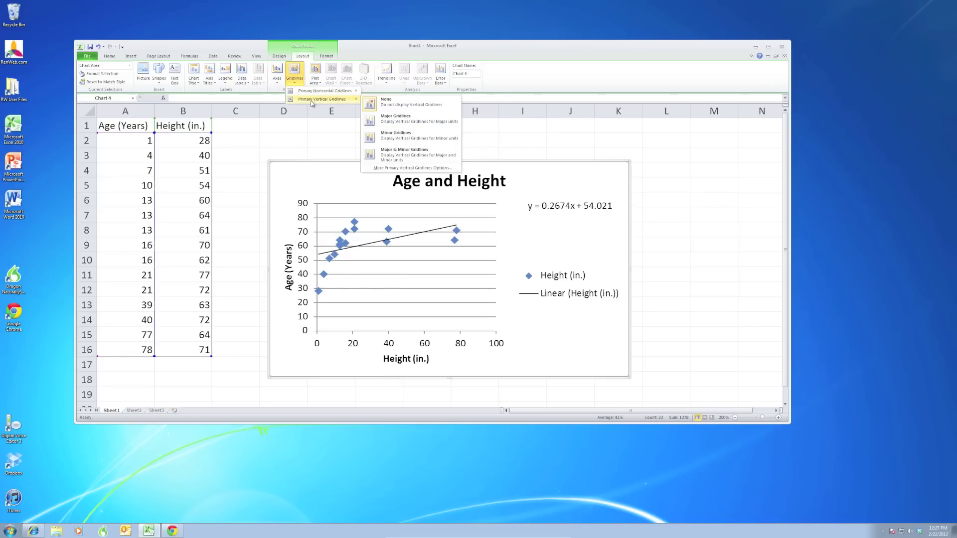
click(397, 122)
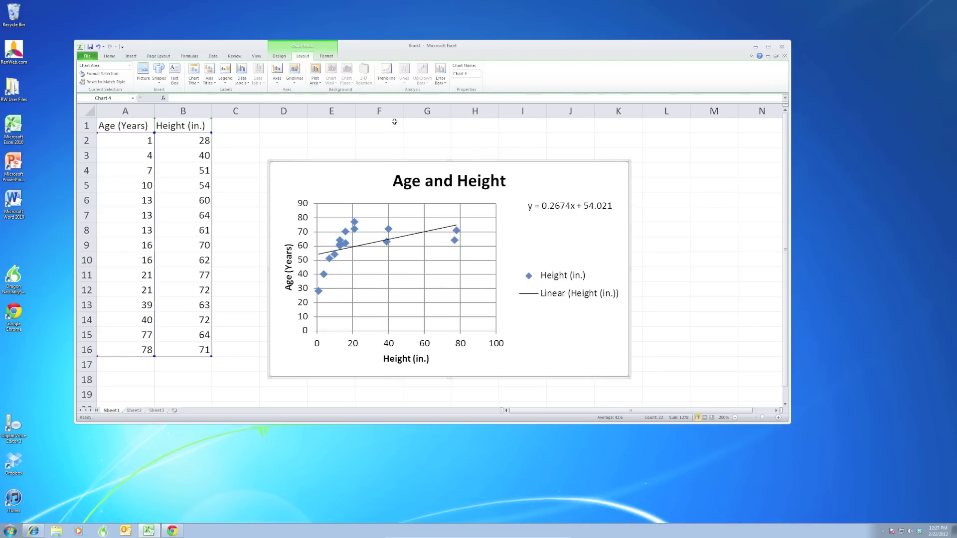
Step: Set both horizontal and vertical gridlines to Major & Minor
click(294, 75)
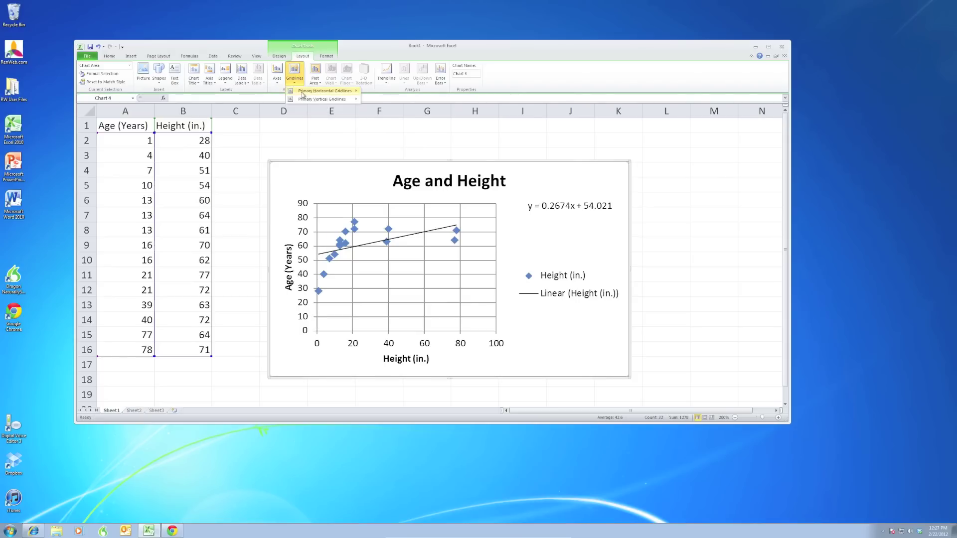
mouse_move(314, 92)
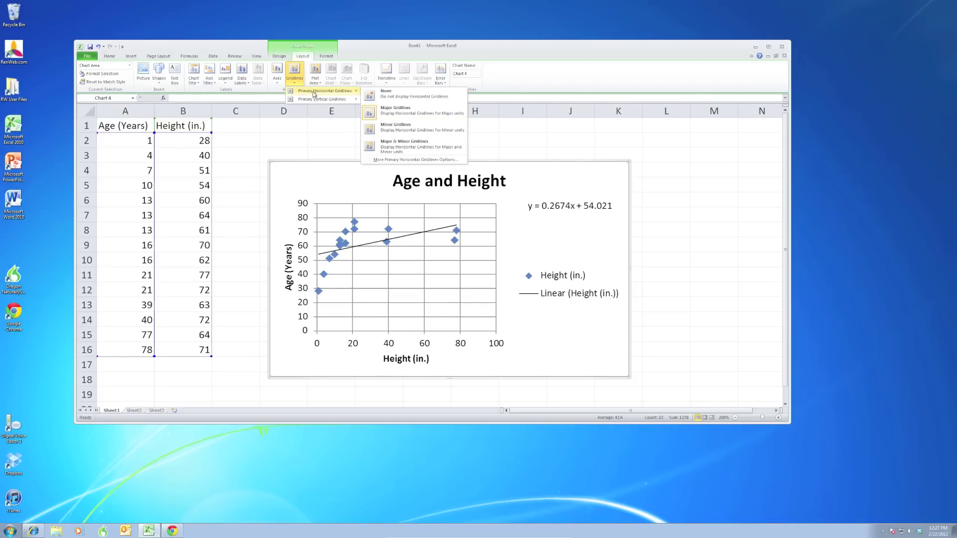
click(406, 145)
click(295, 75)
mouse_move(306, 99)
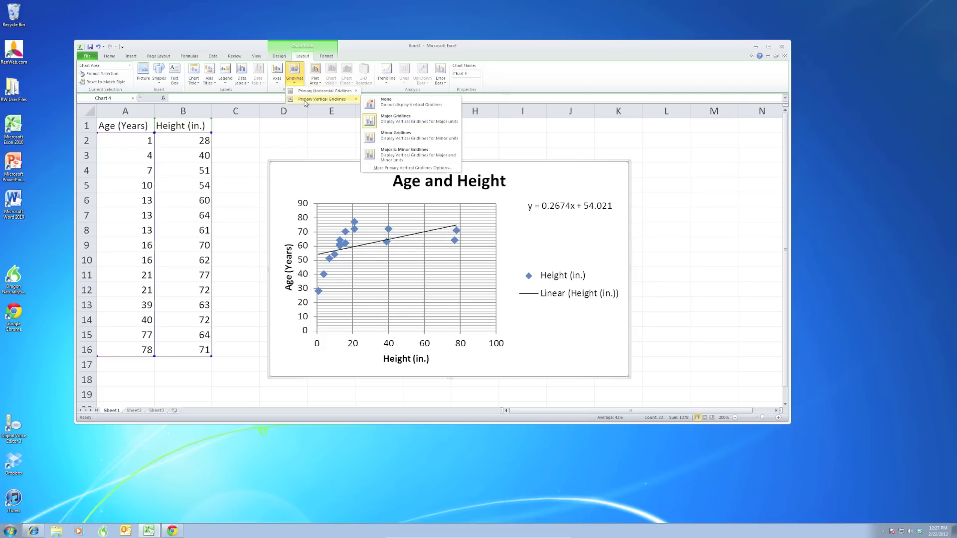
click(406, 152)
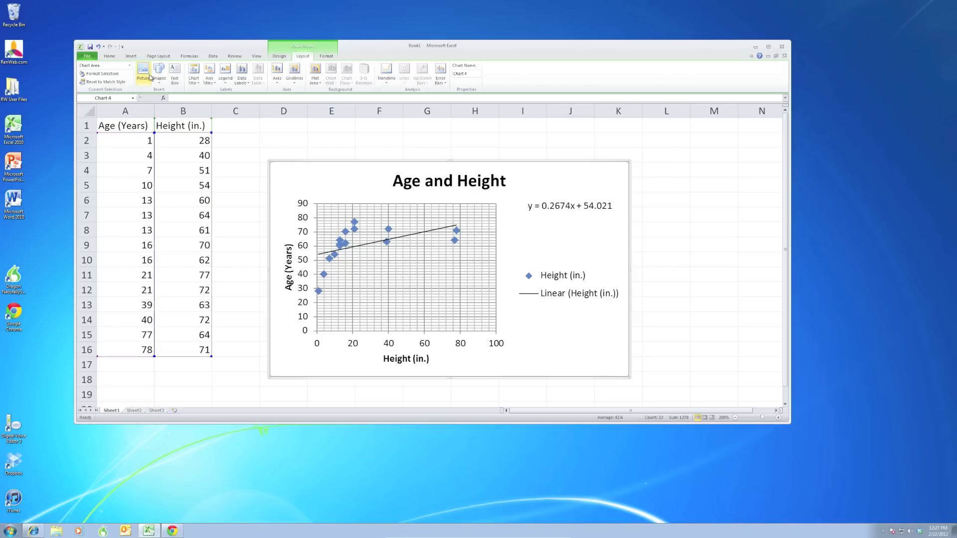
Step: Return to the Home ribbon and deselect the chart by clicking an empty cell
click(110, 56)
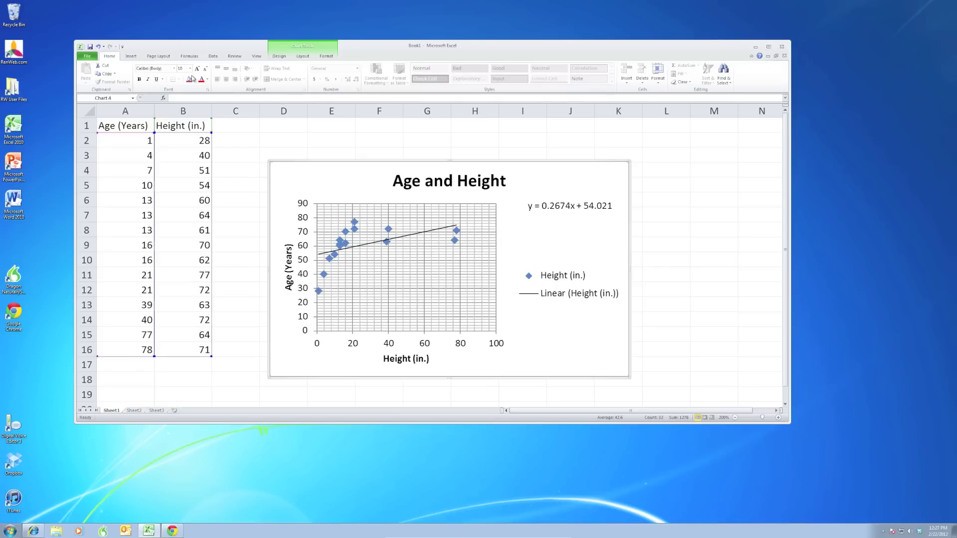
click(335, 140)
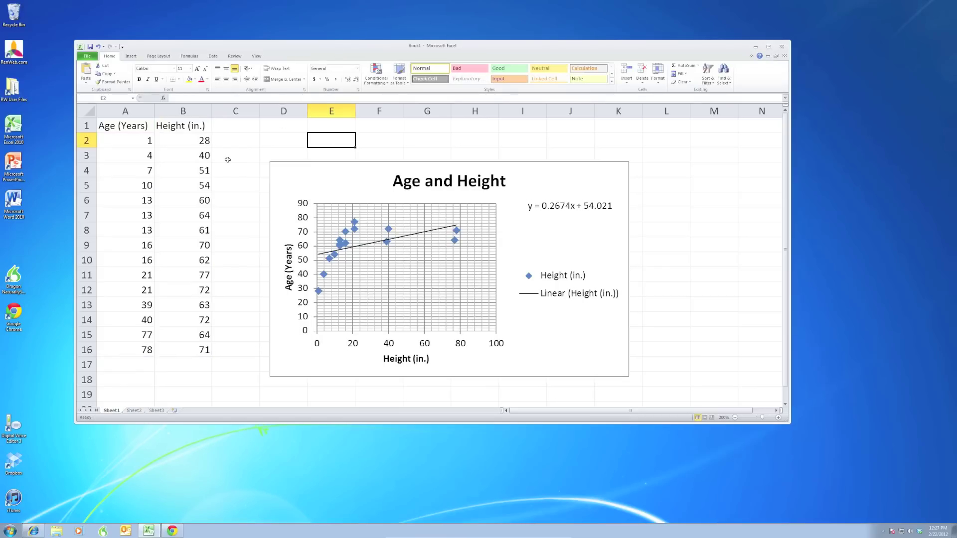